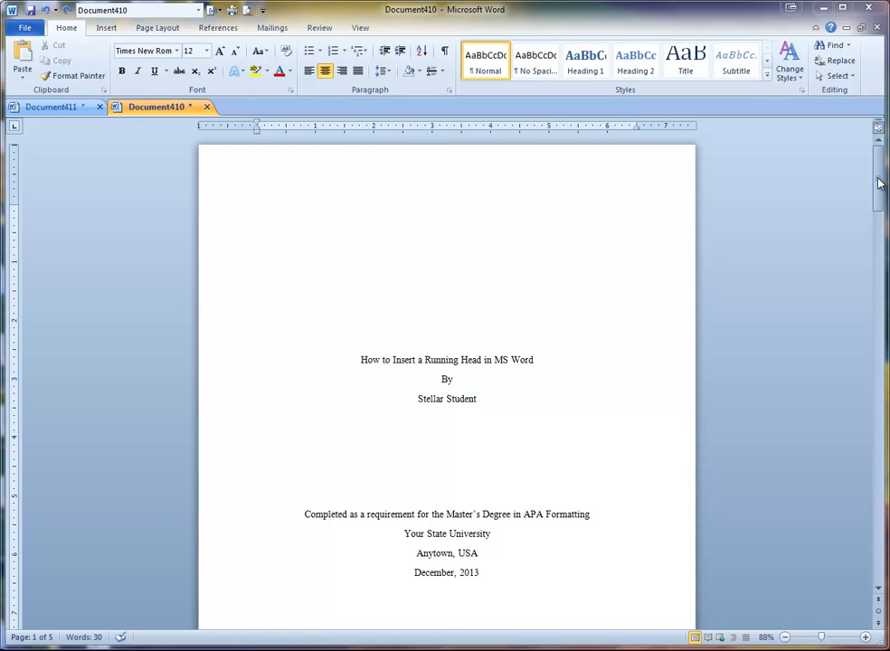
- Insert a Plain Number 1 page number at the top of the page and enable a different first page header
{"action": "mouse_move", "coordinate": [878, 183]}
{"action": "left_mouse_down"}
{"action": "mouse_move", "coordinate": [879, 269]}
{"action": "mouse_move", "coordinate": [886, 181]}
{"action": "left_mouse_up"}
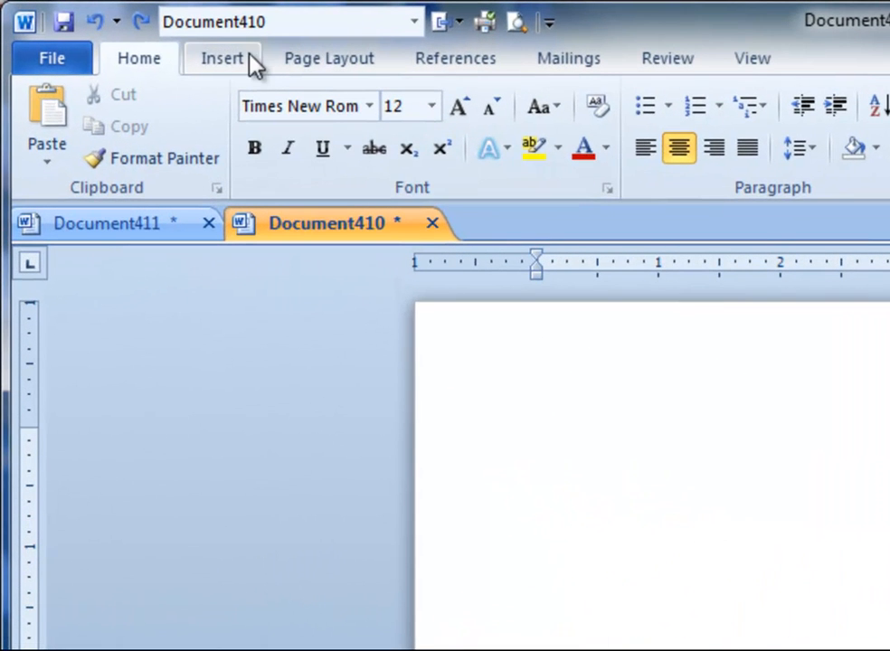
{"action": "left_click", "coordinate": [117, 28]}
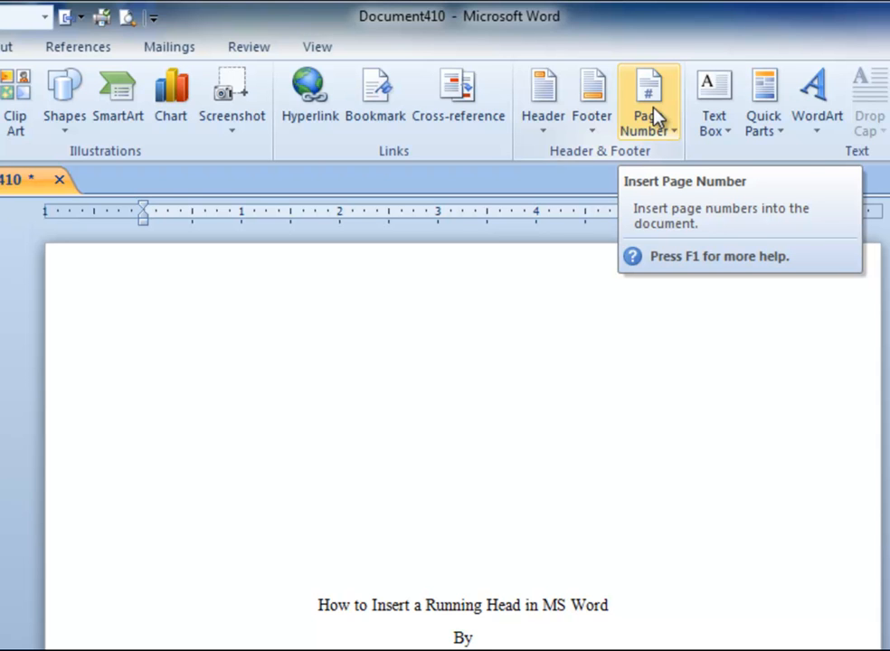
{"action": "left_click", "coordinate": [651, 112]}
{"action": "mouse_move", "coordinate": [403, 153]}
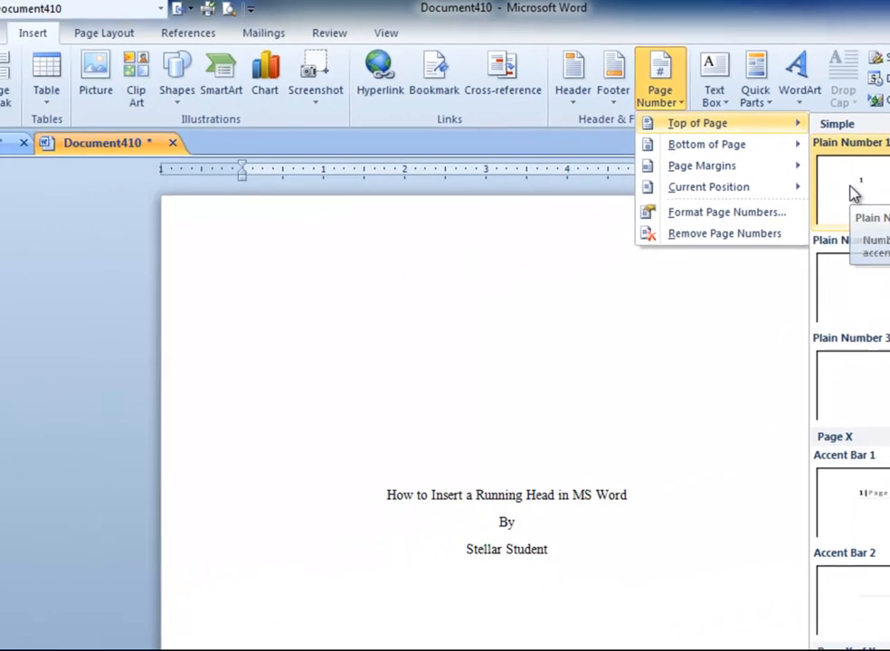
{"action": "left_click", "coordinate": [562, 233]}
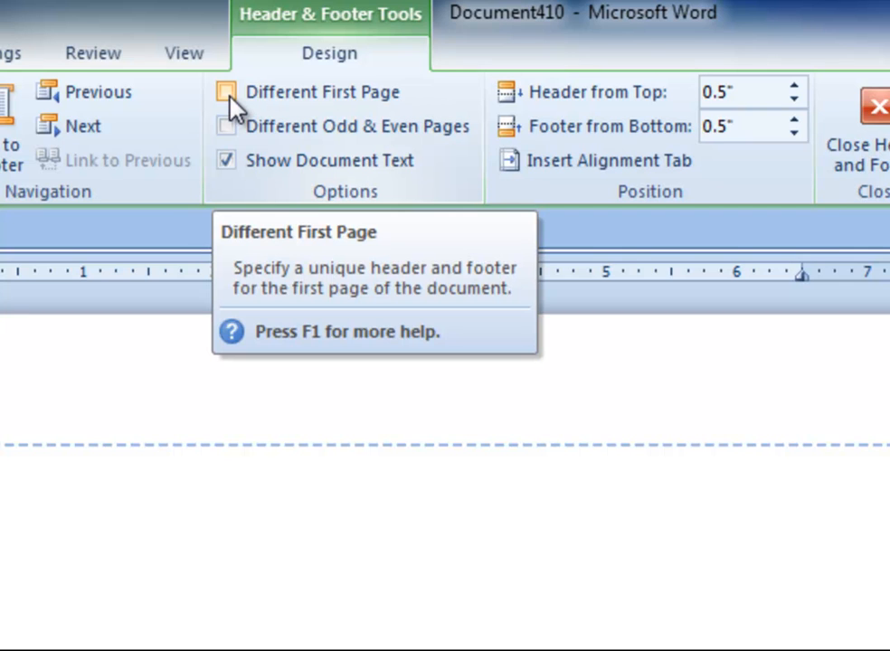
{"action": "left_click", "coordinate": [230, 98]}
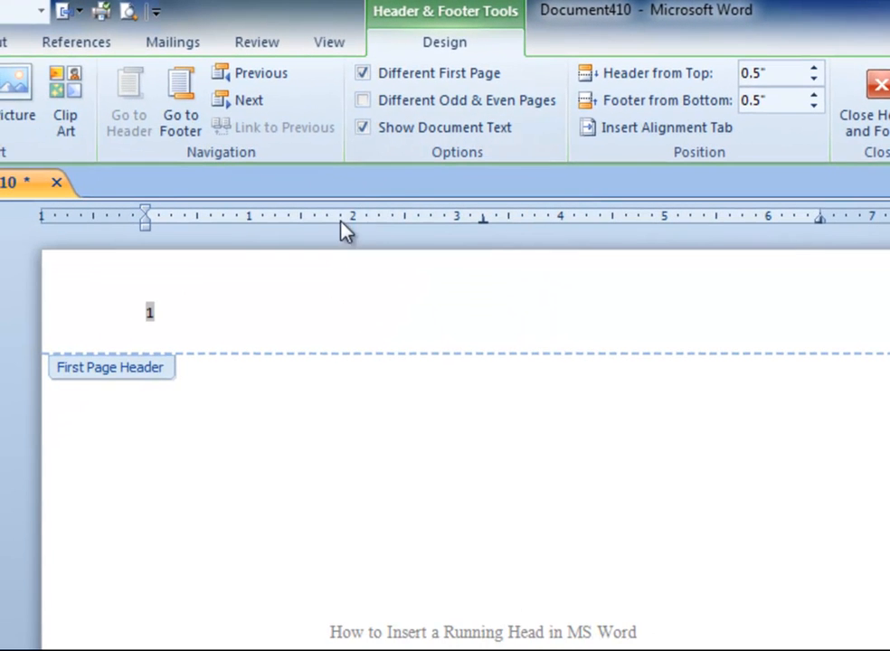
- Enter "Running Head: HOW TO INSERT A RUNNING HEAD" before the page number in the first page header
{"action": "left_click_drag", "start_coordinate": [149, 313], "coordinate": [174, 313]}
{"action": "key", "text": "Home"}
{"action": "type", "text": "Running Head:"}
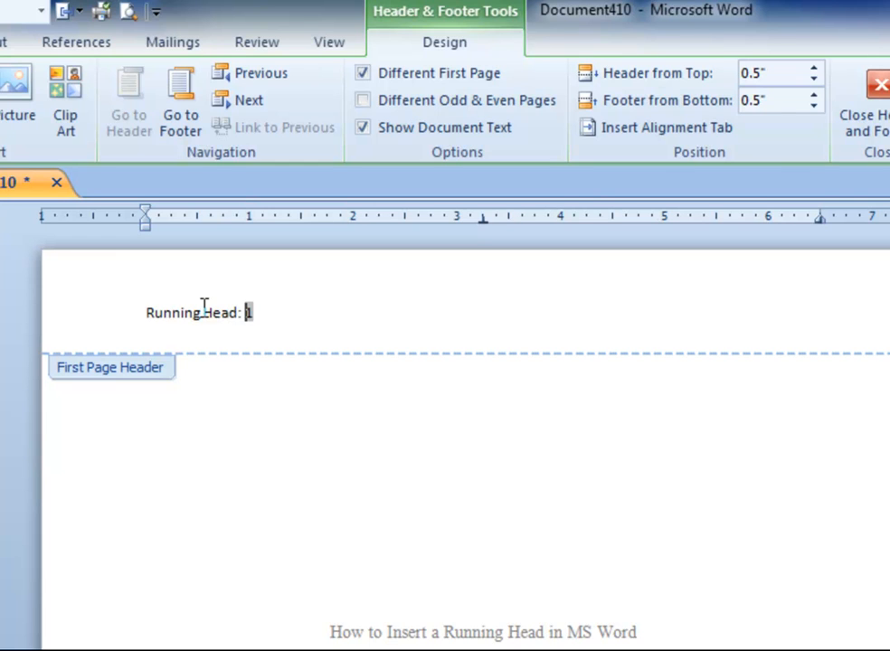
{"action": "type", "text": "HOW TO"}
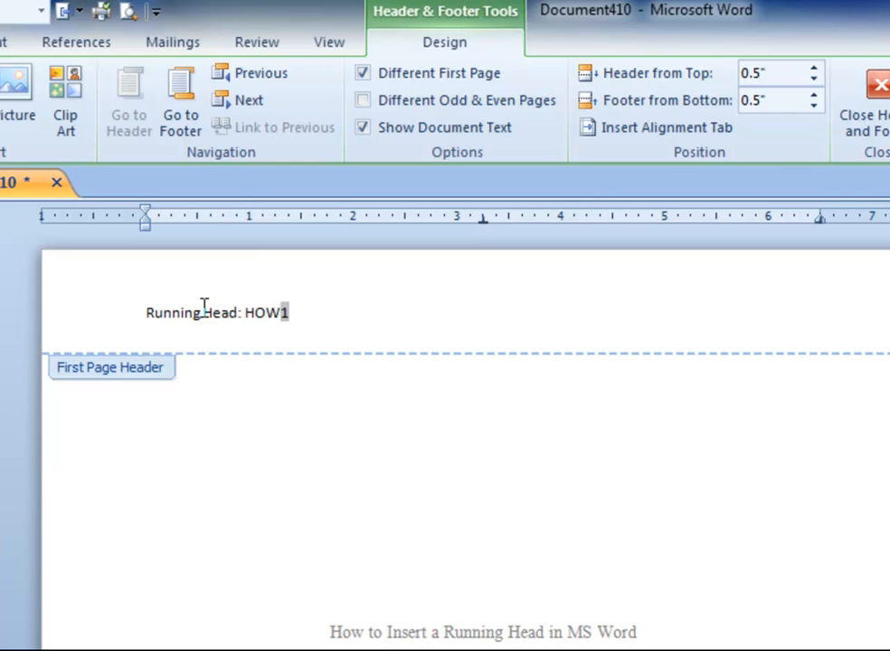
{"action": "type", "text": " INSERTA"}
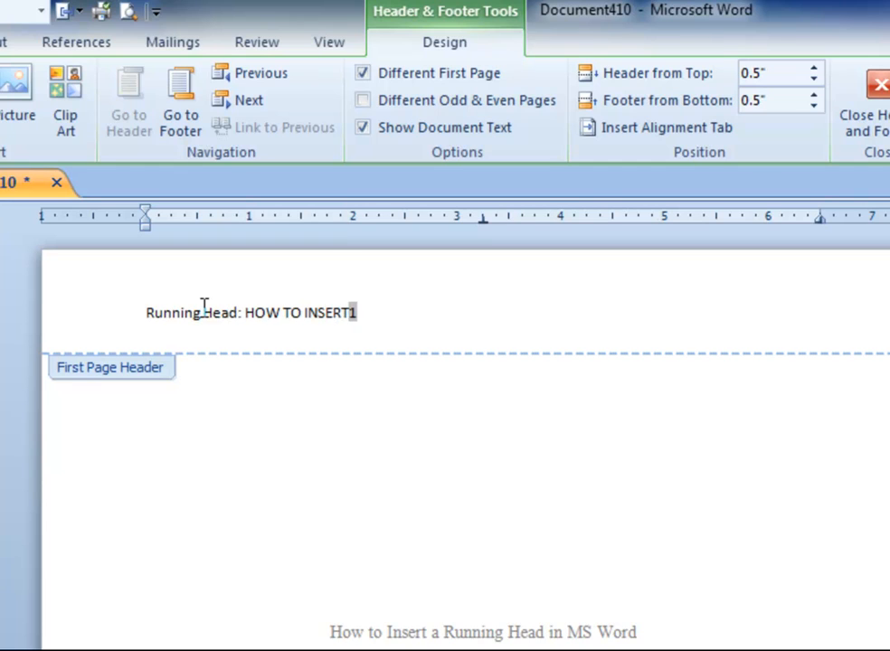
{"action": "key", "text": "BackSpace"}
{"action": "key", "text": "BackSpace"}
{"action": "type", "text": "A RUNNING HEAD"}
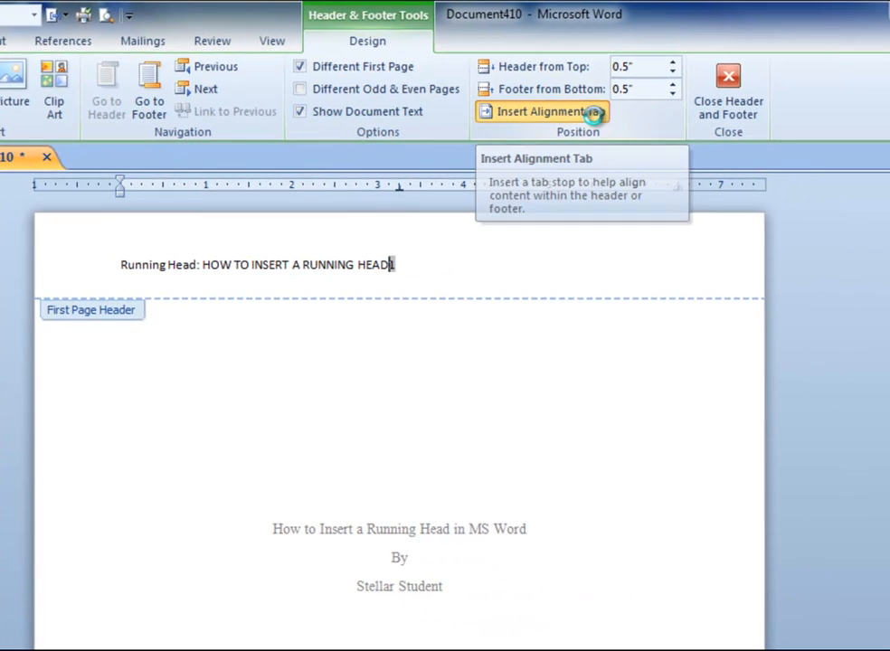
- Insert a right alignment tab relative to the margin, with no leader, between the running head text and the page number
{"action": "left_click", "coordinate": [594, 112]}
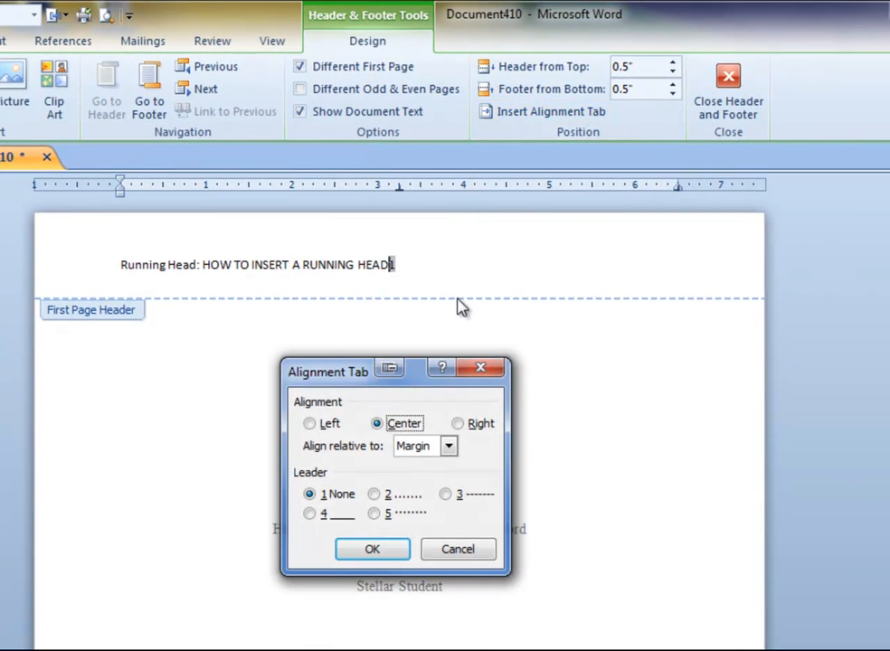
{"action": "left_click", "coordinate": [470, 430]}
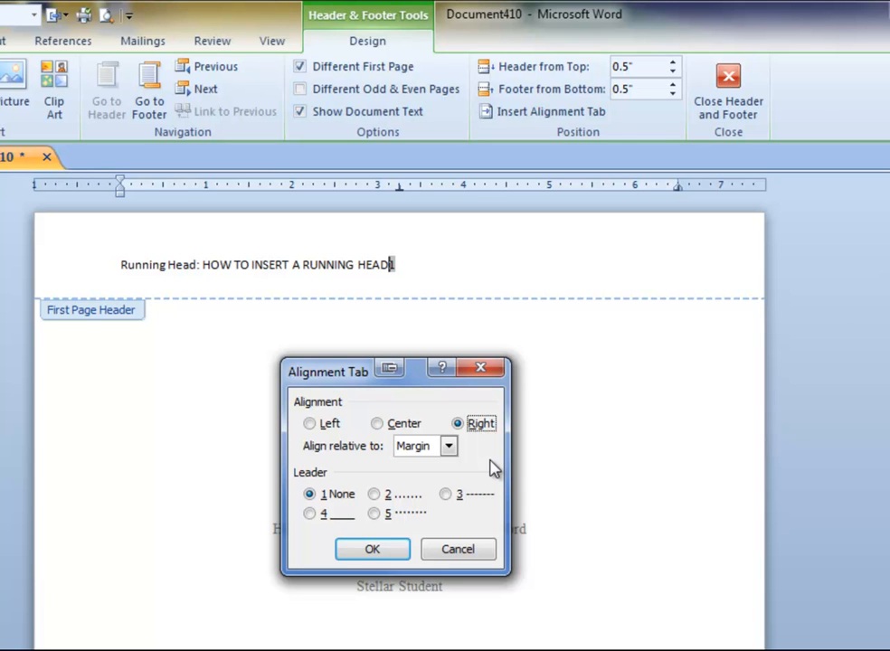
{"action": "left_click", "coordinate": [373, 551]}
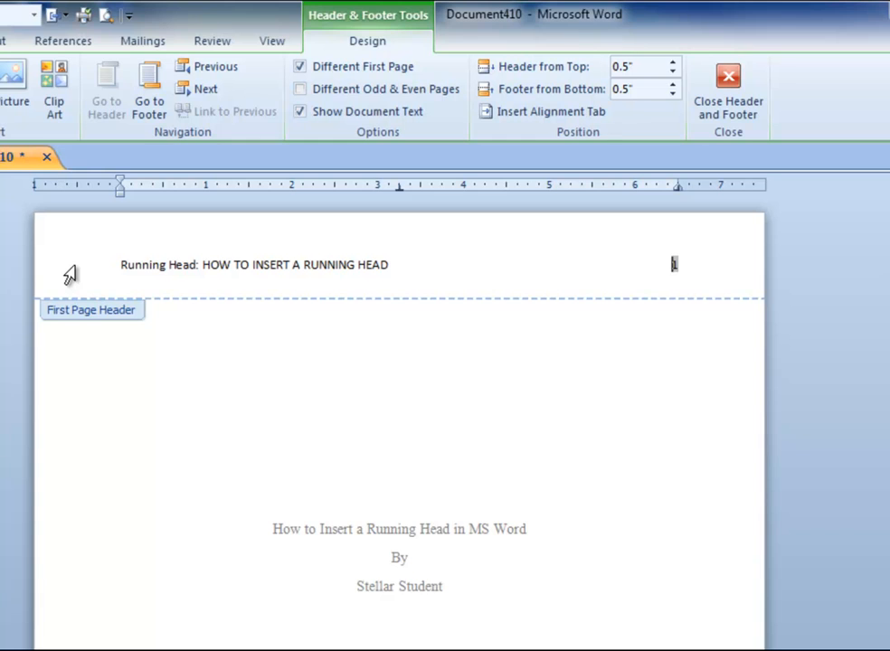
- Format the entire first page header line as Times New Roman, size 12
{"action": "left_click", "coordinate": [70, 272]}
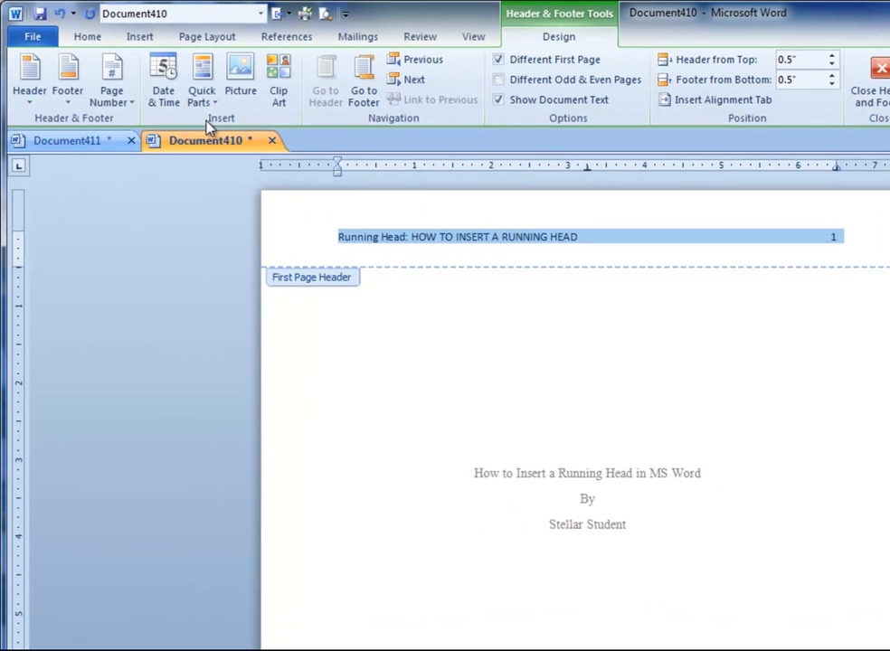
{"action": "left_click", "coordinate": [88, 40]}
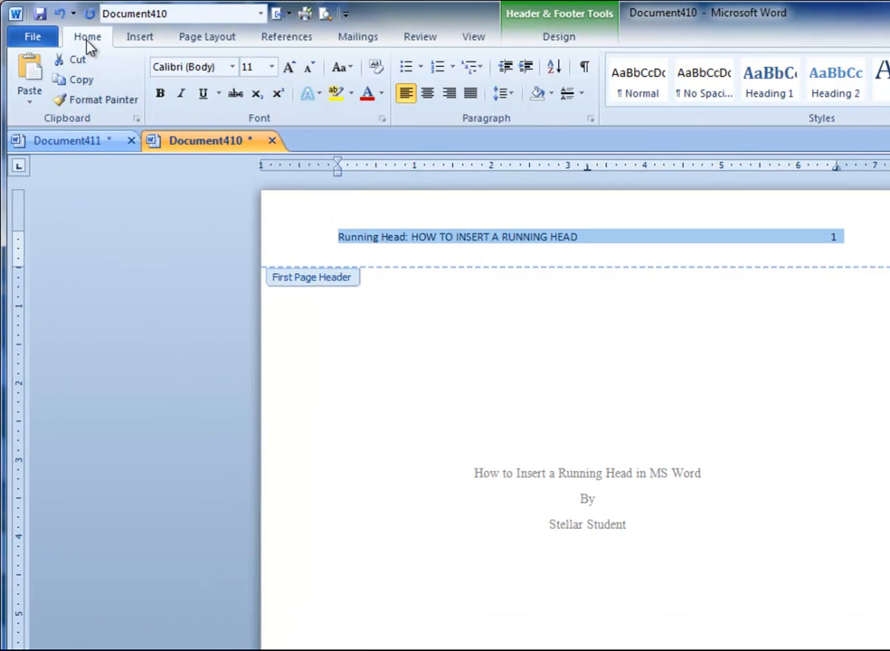
{"action": "left_click", "coordinate": [232, 67]}
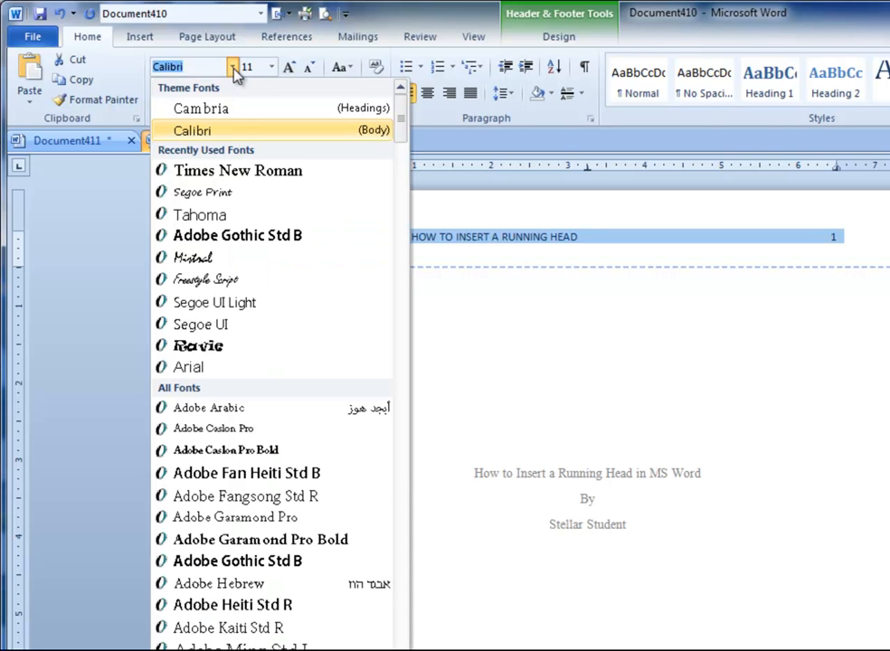
{"action": "left_click", "coordinate": [246, 179]}
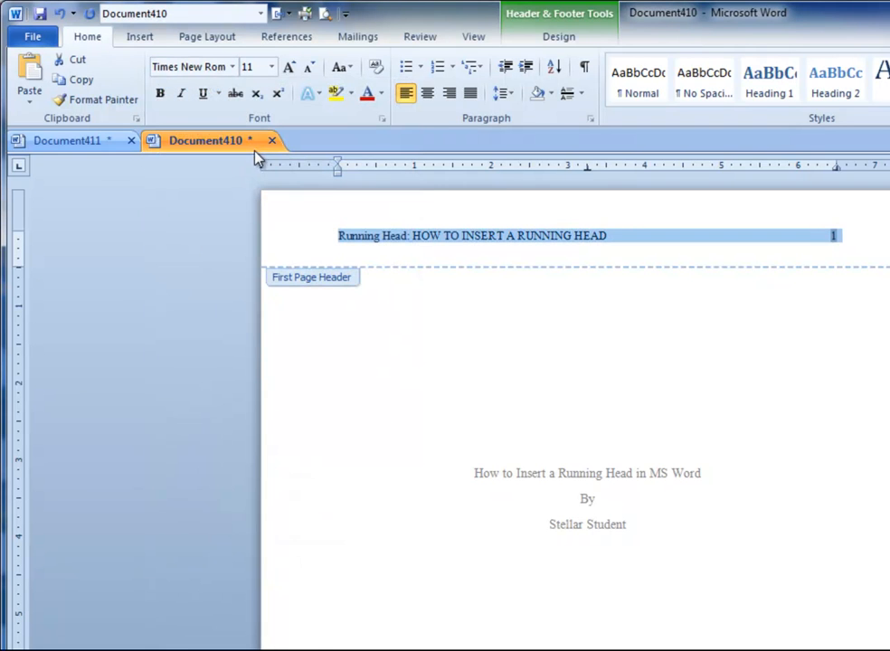
{"action": "left_click", "coordinate": [271, 68]}
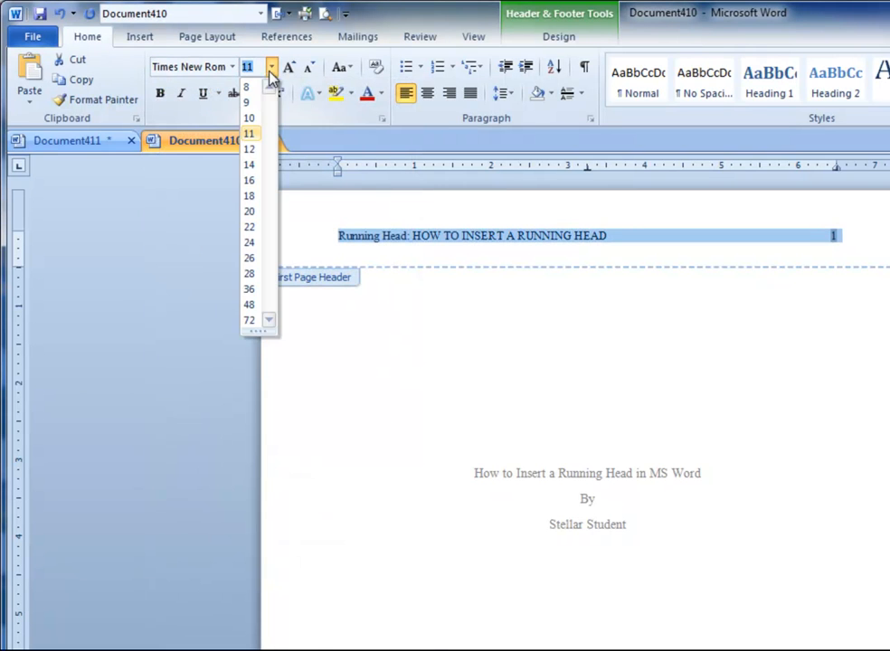
{"action": "left_click", "coordinate": [264, 152]}
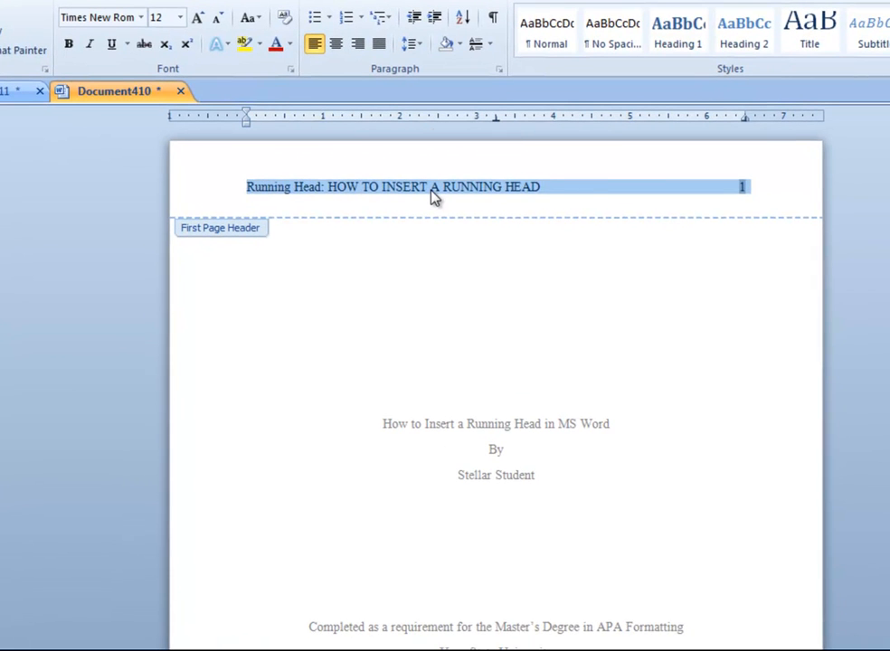
- Copy the first page header line and paste it over the page number in page 2's header, keeping source formatting
{"action": "right_click", "coordinate": [433, 197]}
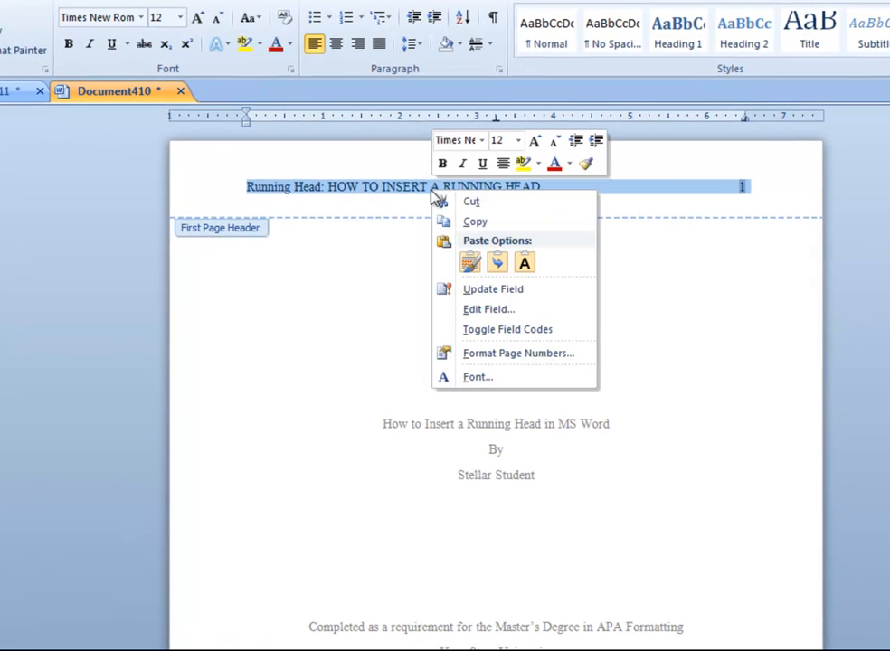
{"action": "left_click", "coordinate": [465, 223]}
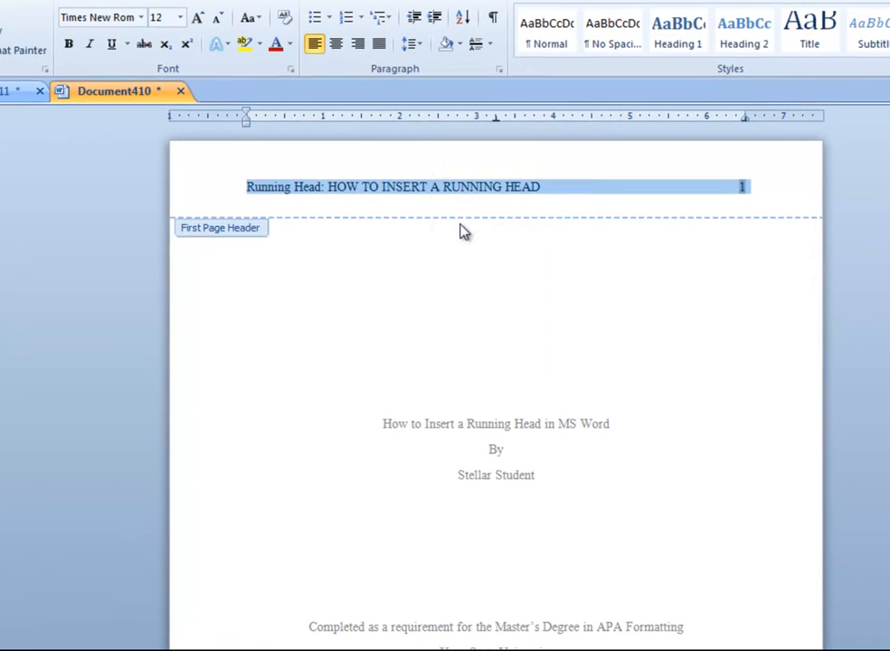
{"action": "scroll", "coordinate": [470, 311], "scroll_direction": "down", "scroll_amount": 13}
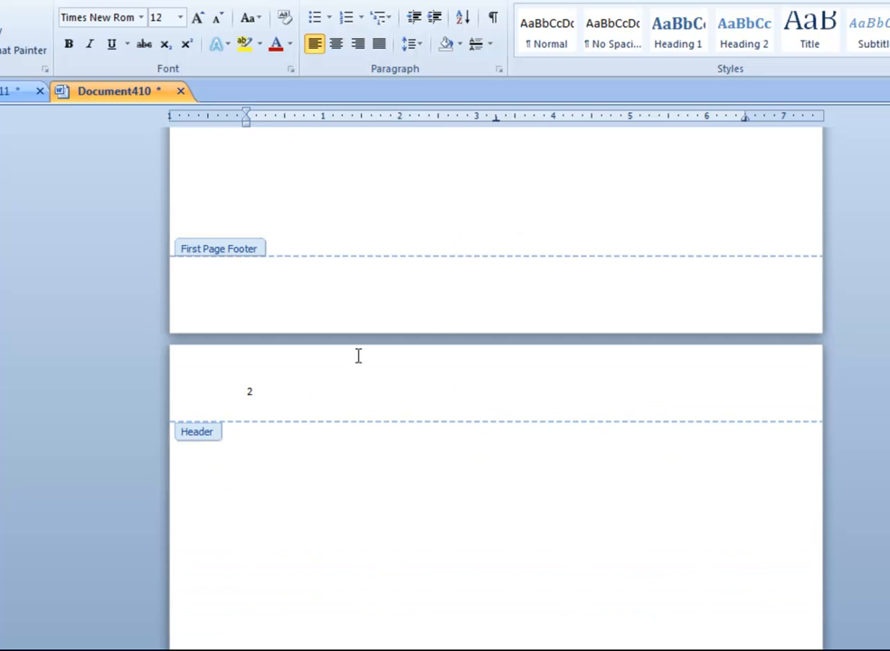
{"action": "left_click", "coordinate": [176, 401]}
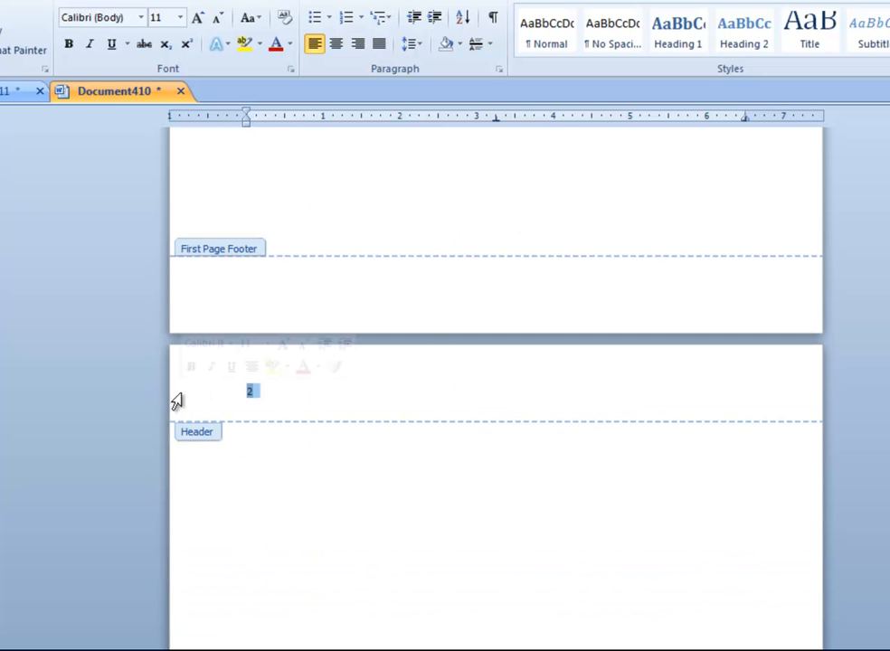
{"action": "right_click", "coordinate": [187, 391]}
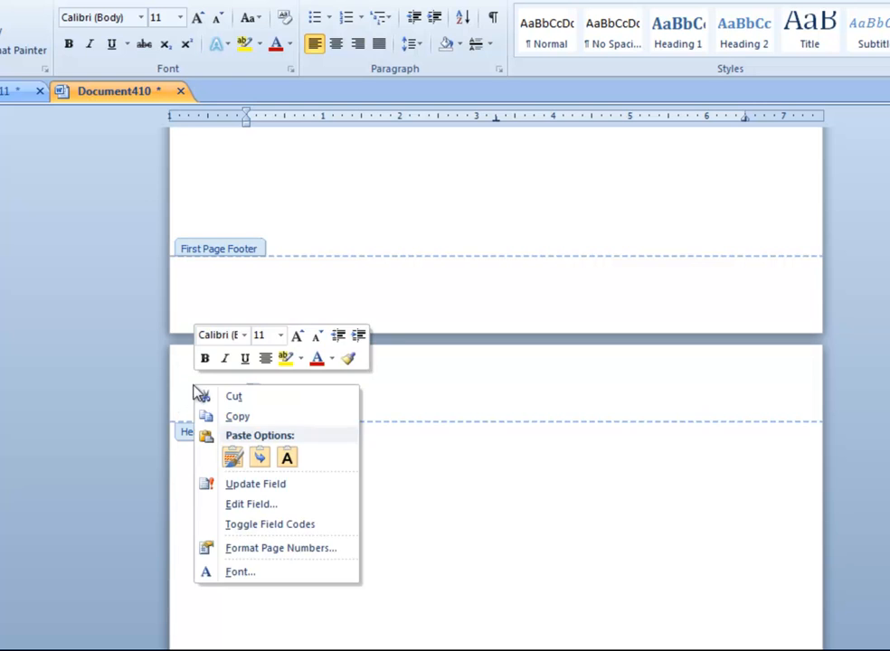
{"action": "left_click", "coordinate": [233, 458]}
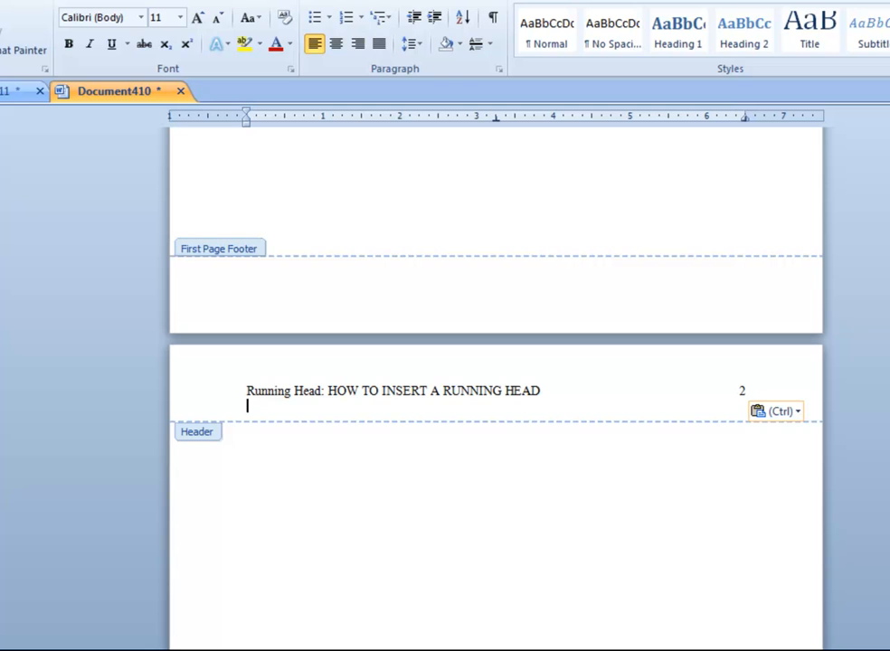
- Compare the headers on pages 1, 2 and 3 and review the header options for the first page
{"action": "scroll", "coordinate": [495, 389], "scroll_direction": "up", "scroll_amount": 15}
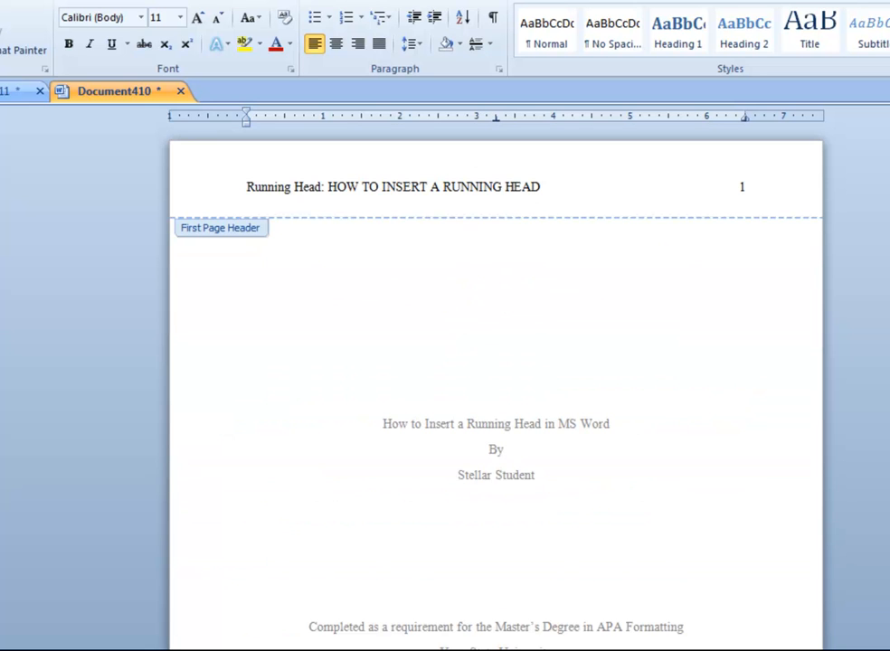
{"action": "scroll", "coordinate": [495, 389], "scroll_direction": "down", "scroll_amount": 15}
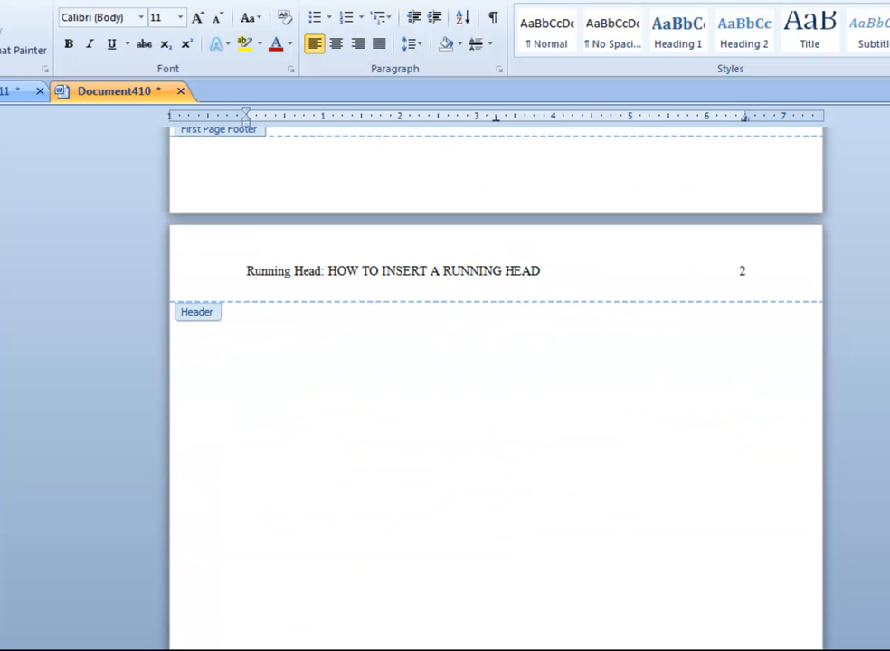
{"action": "scroll", "coordinate": [495, 389], "scroll_direction": "down", "scroll_amount": 15}
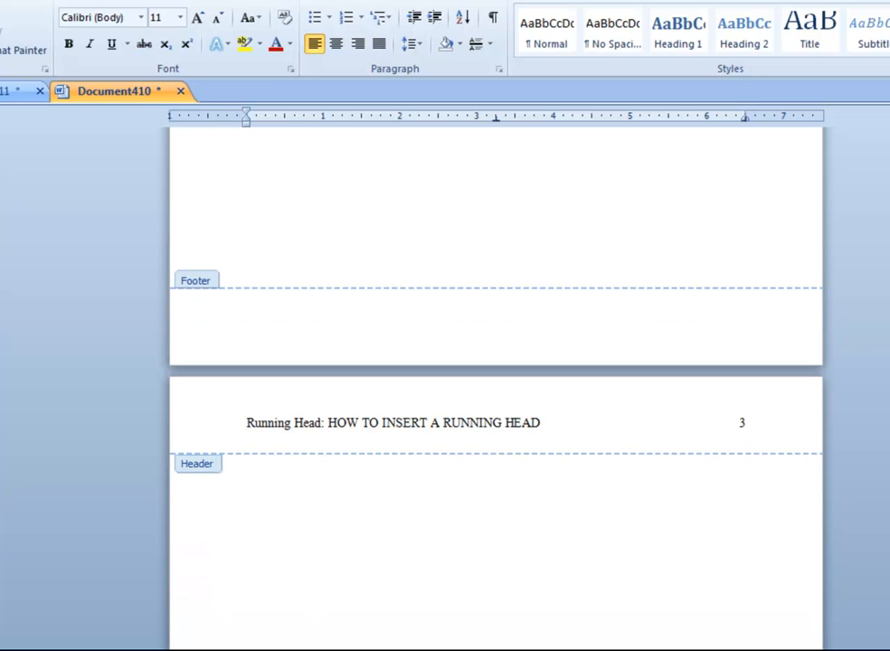
{"action": "scroll", "coordinate": [495, 388], "scroll_direction": "up", "scroll_amount": 20}
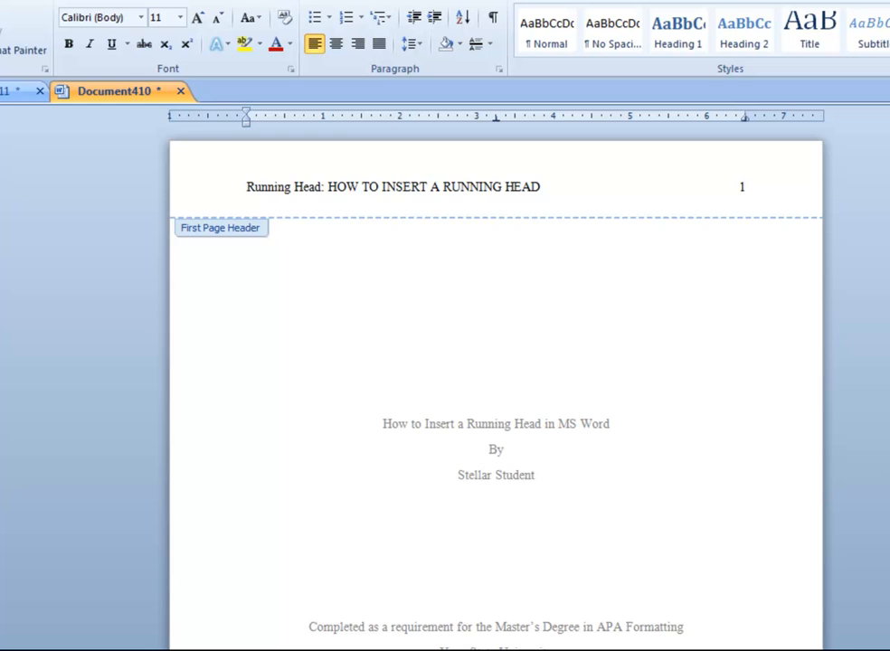
{"action": "scroll", "coordinate": [496, 389], "scroll_direction": "down", "scroll_amount": 10}
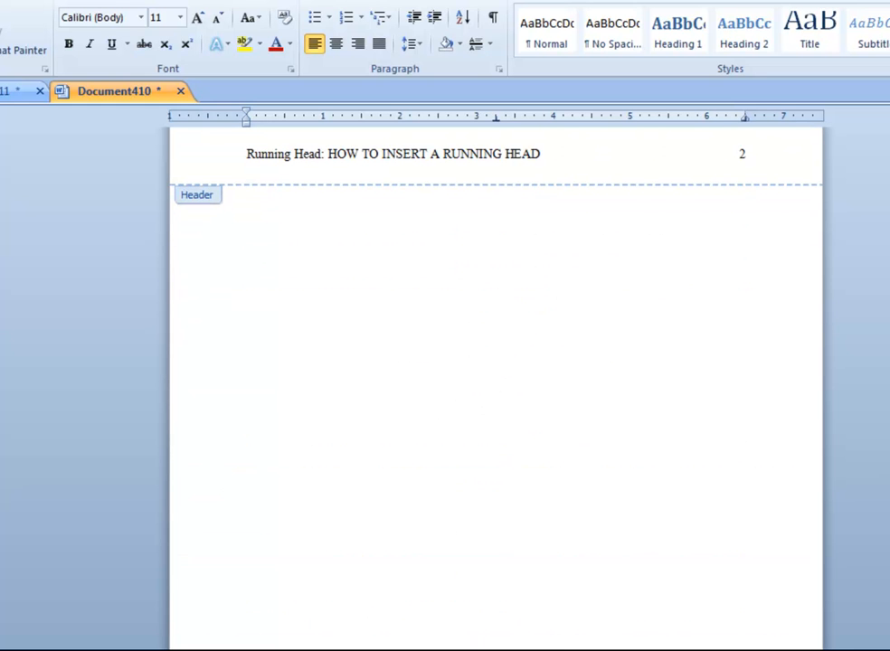
{"action": "scroll", "coordinate": [669, 174], "scroll_direction": "up", "scroll_amount": 10}
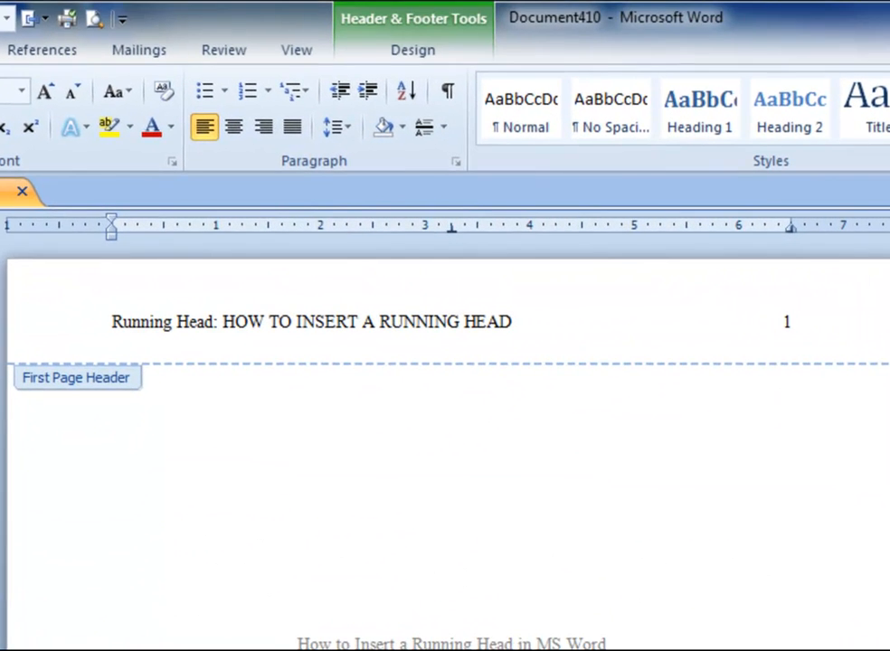
{"action": "left_click", "coordinate": [426, 52]}
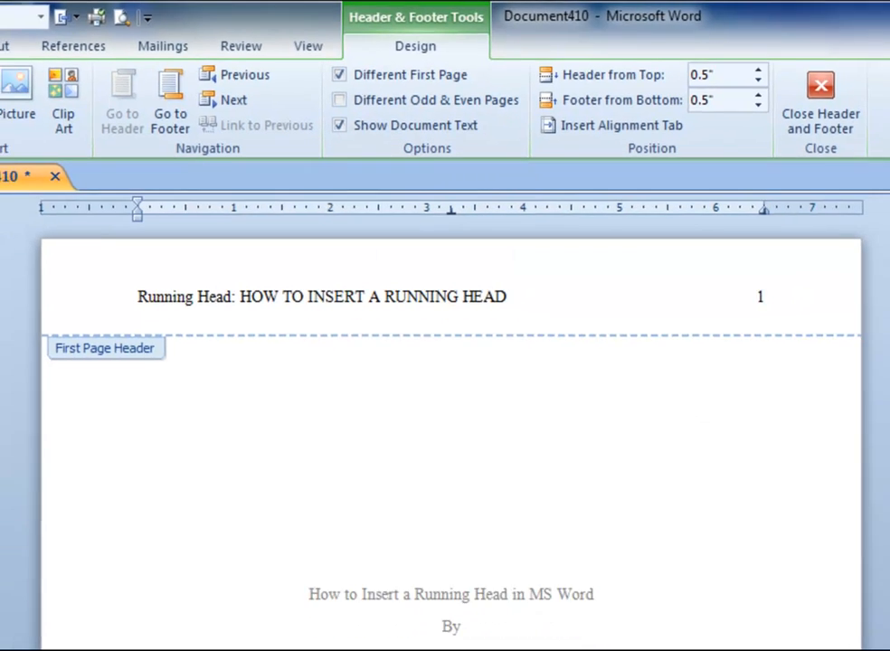
- Delete the words "Running Head:" from page 2's header, keeping only the title, and return to the document body
{"action": "left_click_drag", "start_coordinate": [885, 185], "coordinate": [885, 233]}
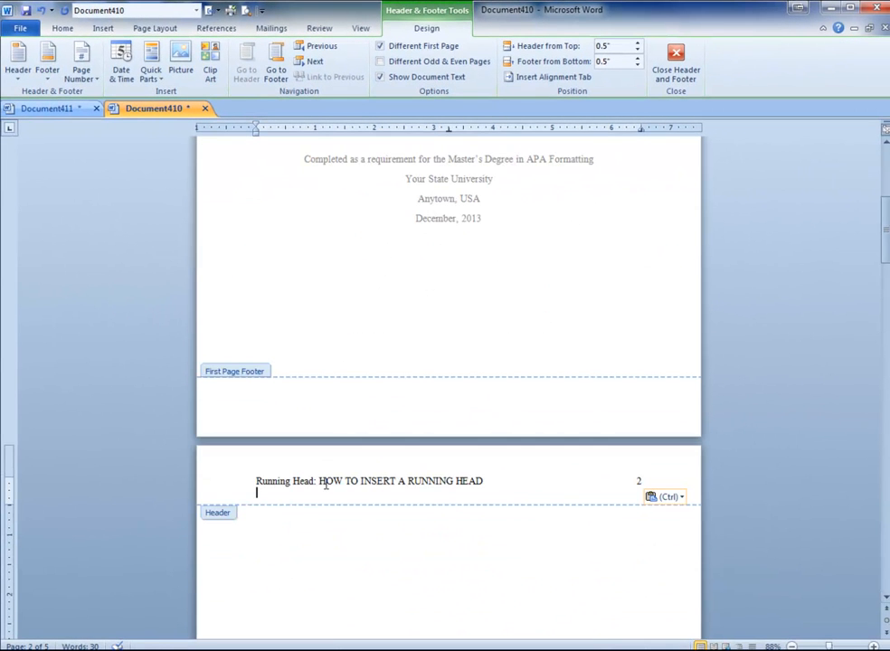
{"action": "left_click", "coordinate": [319, 480]}
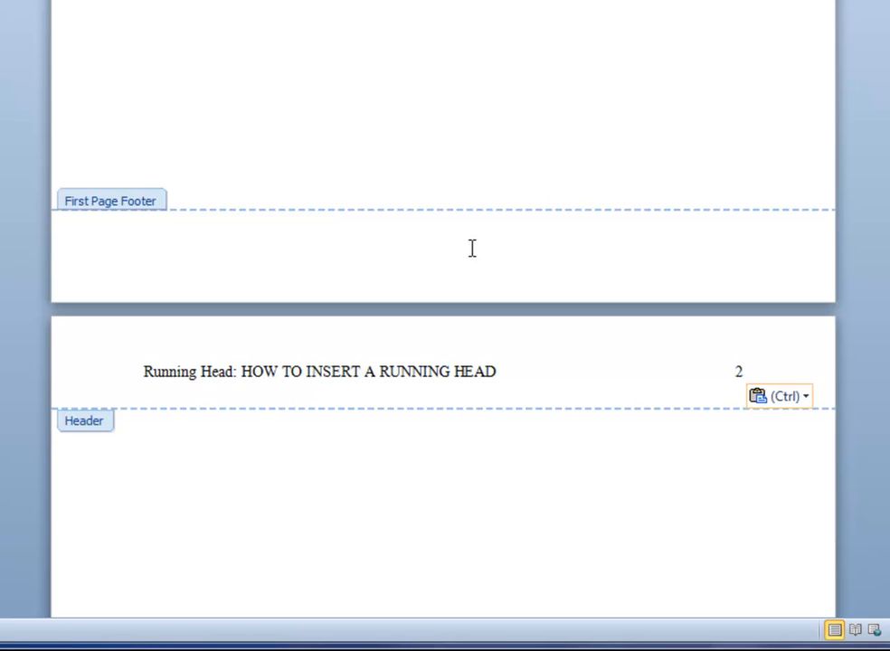
{"action": "key", "text": "BackSpace"}
{"action": "key", "text": "BackSpace"}
{"action": "key", "text": "BackSpace"}
{"action": "key", "text": "BackSpace"}
{"action": "key", "text": "BackSpace"}
{"action": "key", "text": "BackSpace"}
{"action": "key", "text": "BackSpace"}
{"action": "key", "text": "BackSpace"}
{"action": "key", "text": "BackSpace"}
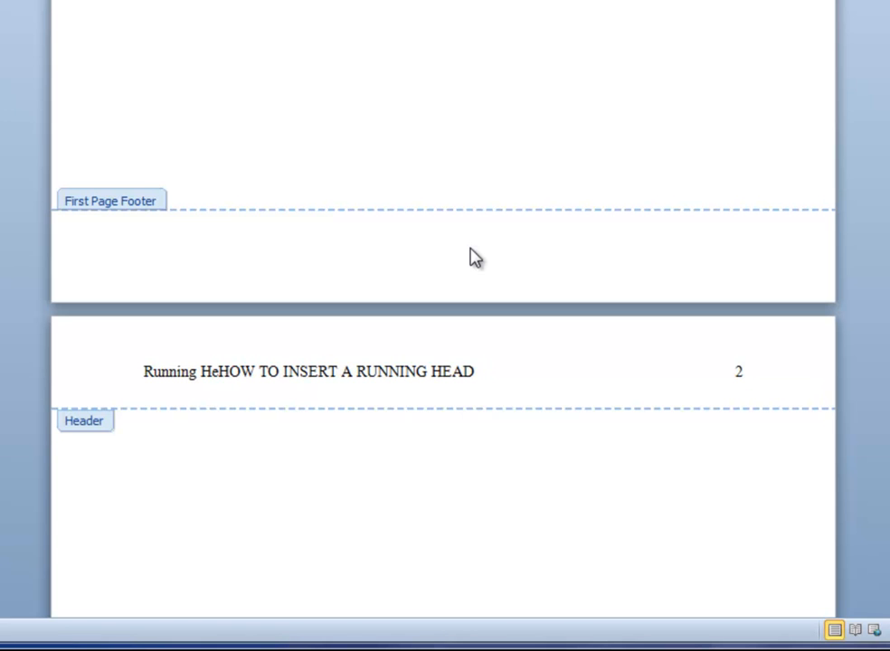
{"action": "key", "text": "BackSpace"}
{"action": "key", "text": "BackSpace"}
{"action": "key", "text": "BackSpace"}
{"action": "key", "text": "BackSpace"}
{"action": "key", "text": "BackSpace"}
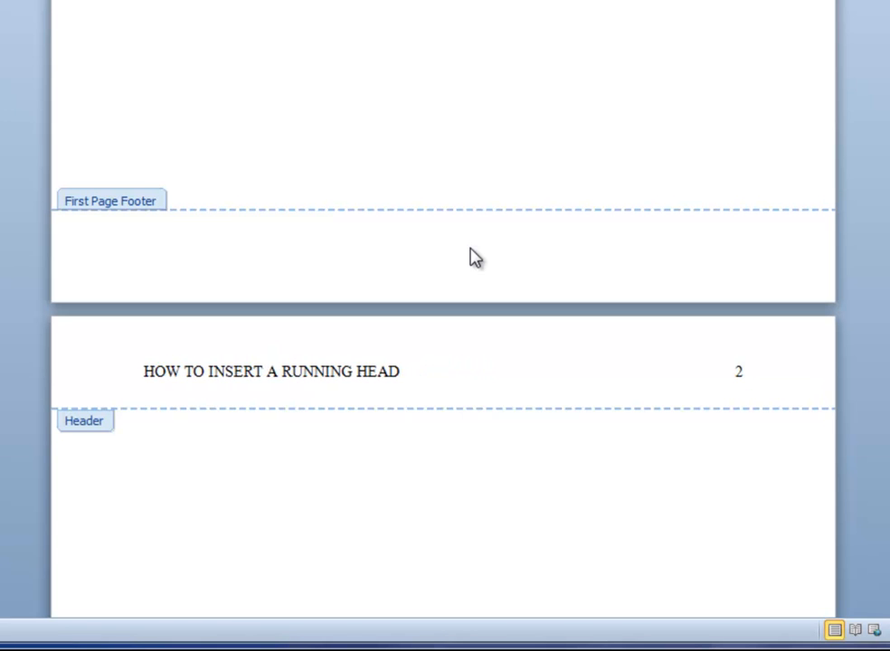
{"action": "double_click", "coordinate": [464, 54]}
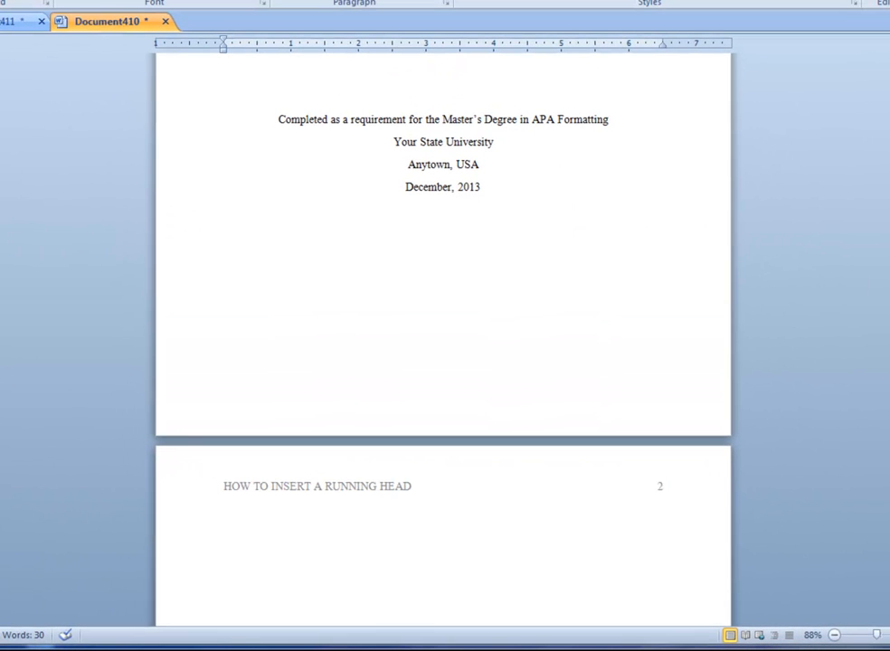
- Check the finished running heads on the title page and page 2
{"action": "scroll", "coordinate": [432, 169], "scroll_direction": "up", "scroll_amount": 7}
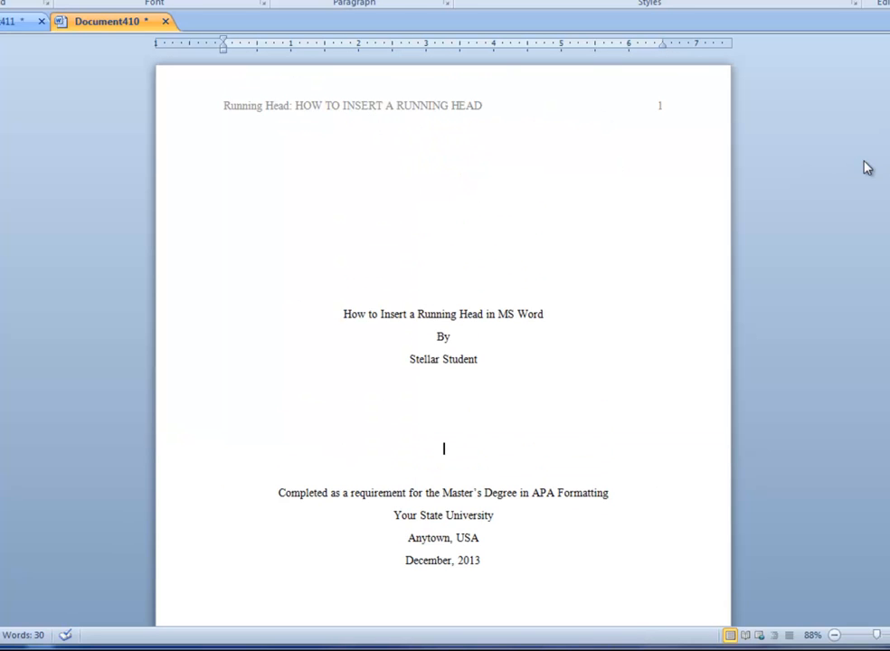
{"action": "scroll", "coordinate": [443, 343], "scroll_direction": "down", "scroll_amount": 10}
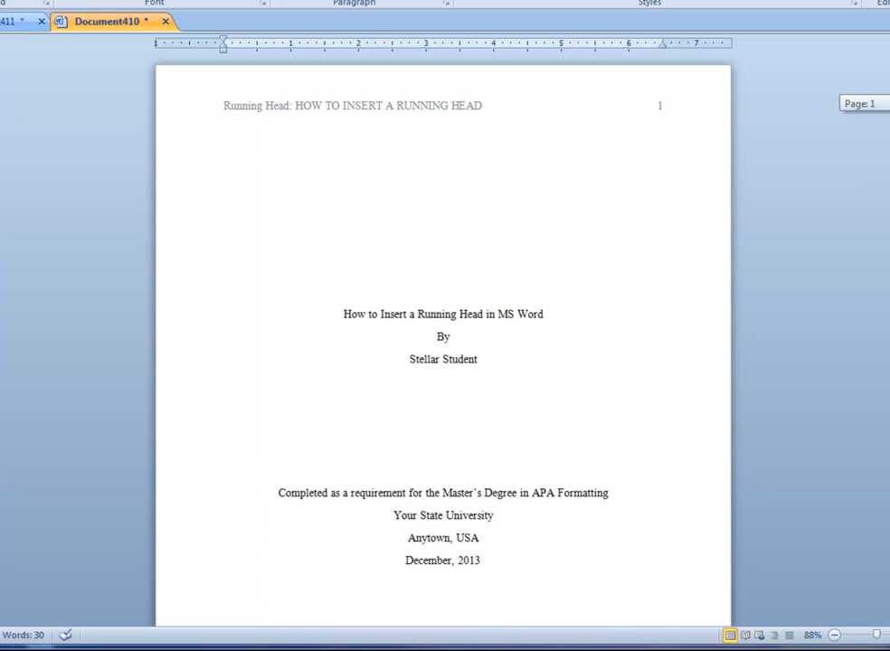
{"action": "scroll", "coordinate": [443, 344], "scroll_direction": "up", "scroll_amount": 1}
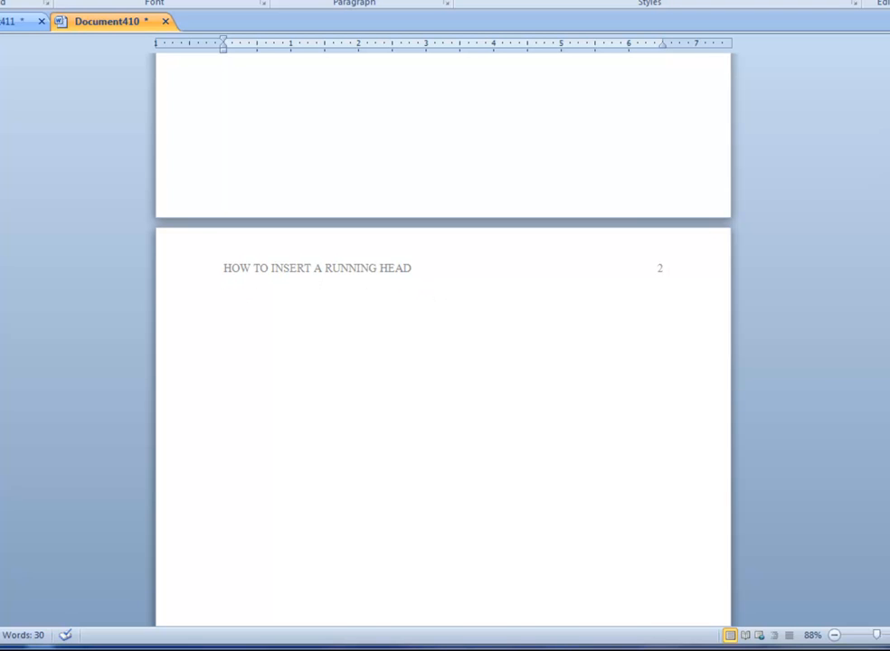
{"action": "left_click_drag", "start_coordinate": [888, 193], "coordinate": [888, 193]}
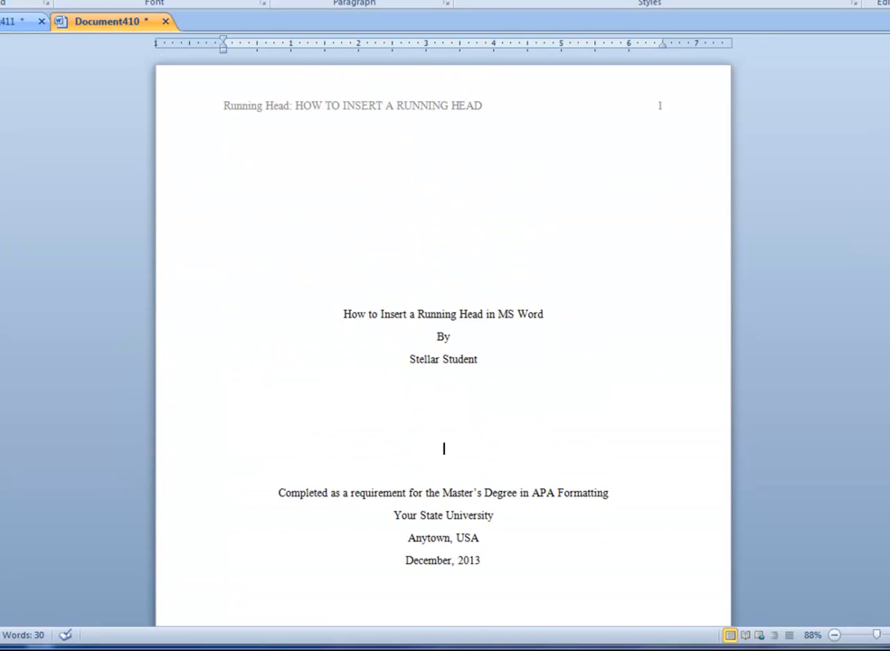